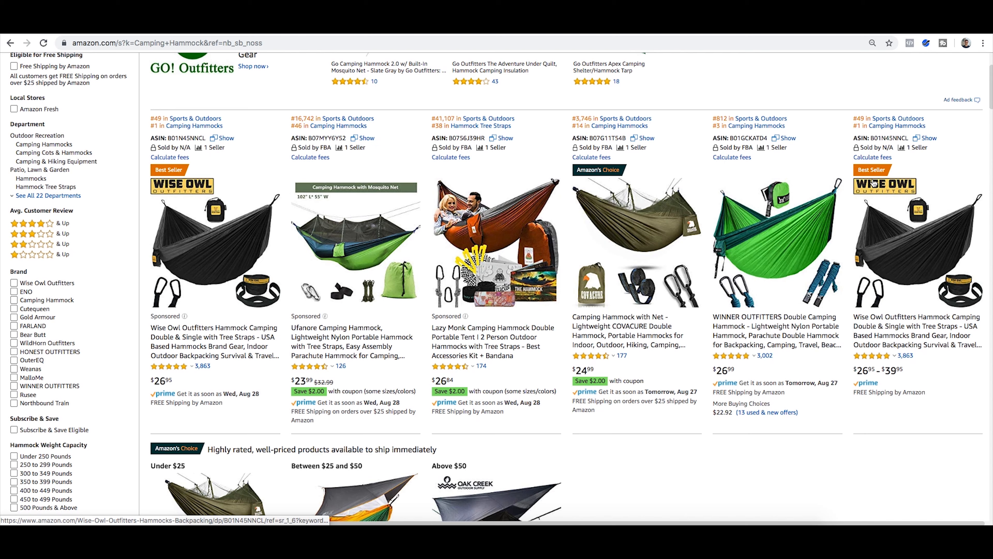
Step: Run the Helium 10 Xray analysis on the Camping Hammock search results, review the sales and revenue table, and close it
left_click(926, 43)
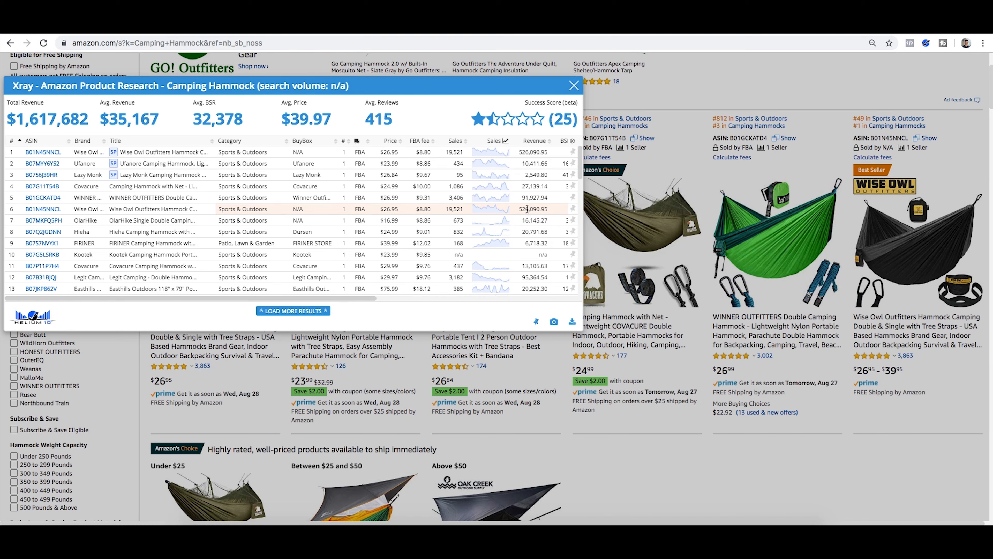
left_click(573, 86)
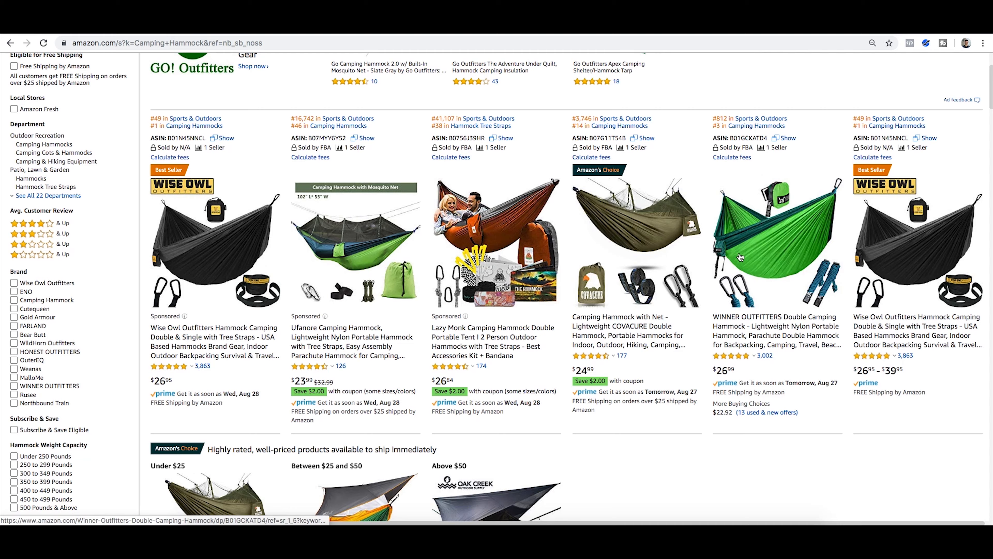
Step: Look through the Camping Hammock search results and compare the competing hammock designs and their included accessories
scroll(740, 257, "down", 3)
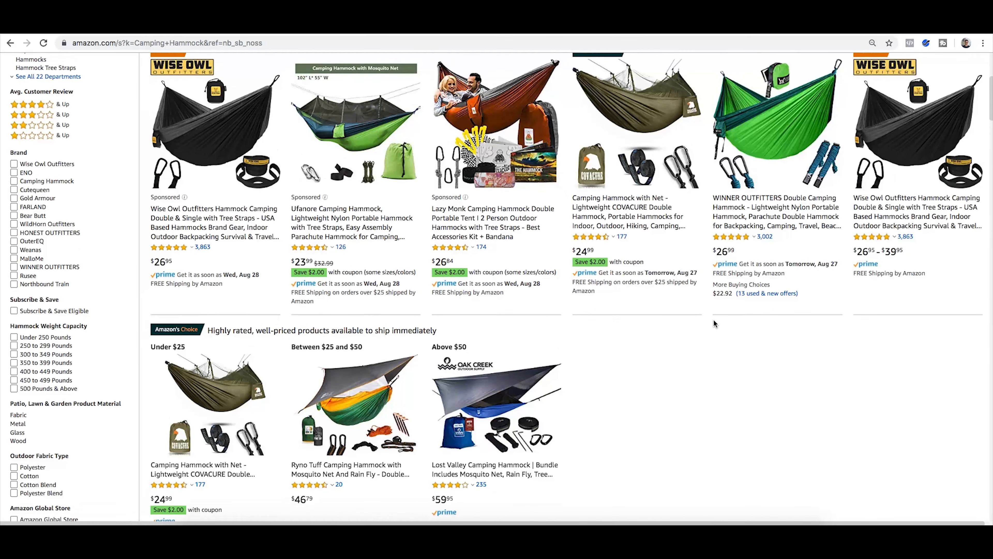
scroll(713, 322, "down", 5)
scroll(714, 320, "down", 4)
scroll(727, 329, "up", 12)
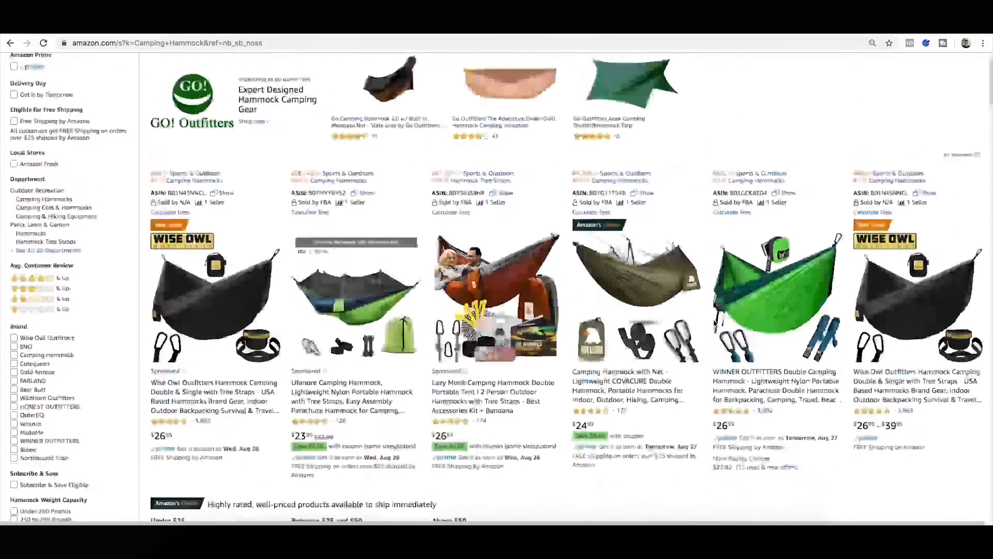
scroll(742, 341, "down", 3)
scroll(741, 341, "down", 2)
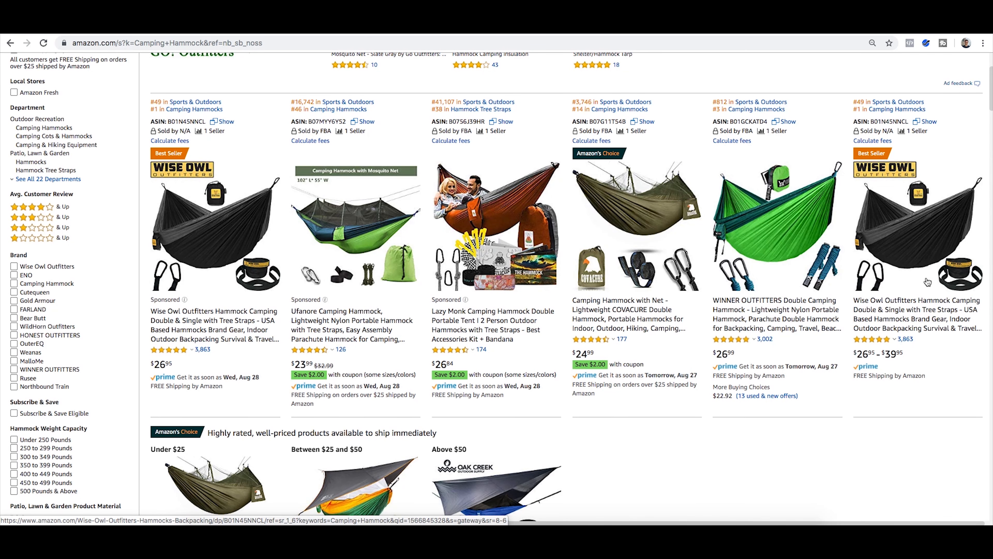
scroll(590, 247, "down", 15)
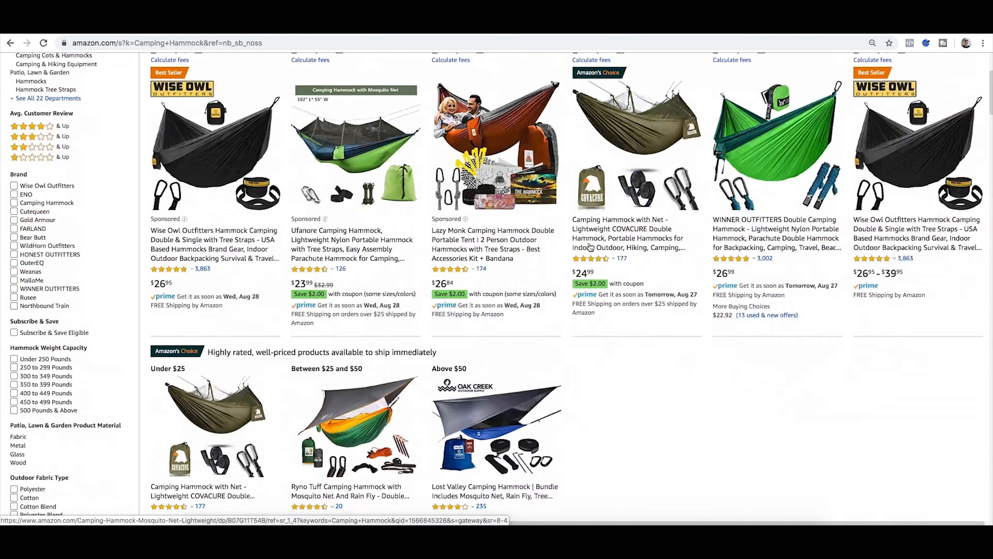
scroll(590, 246, "down", 5)
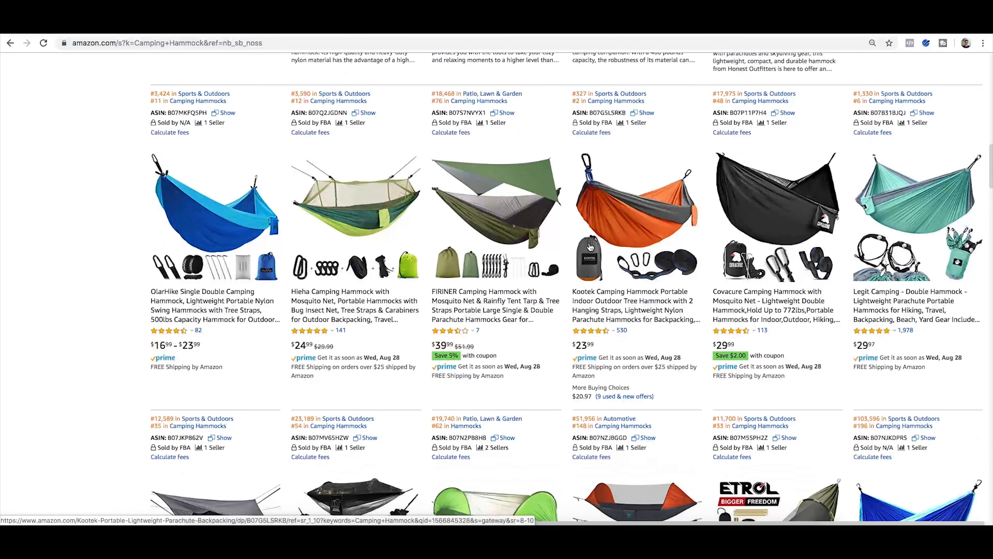
scroll(589, 243, "up", 1)
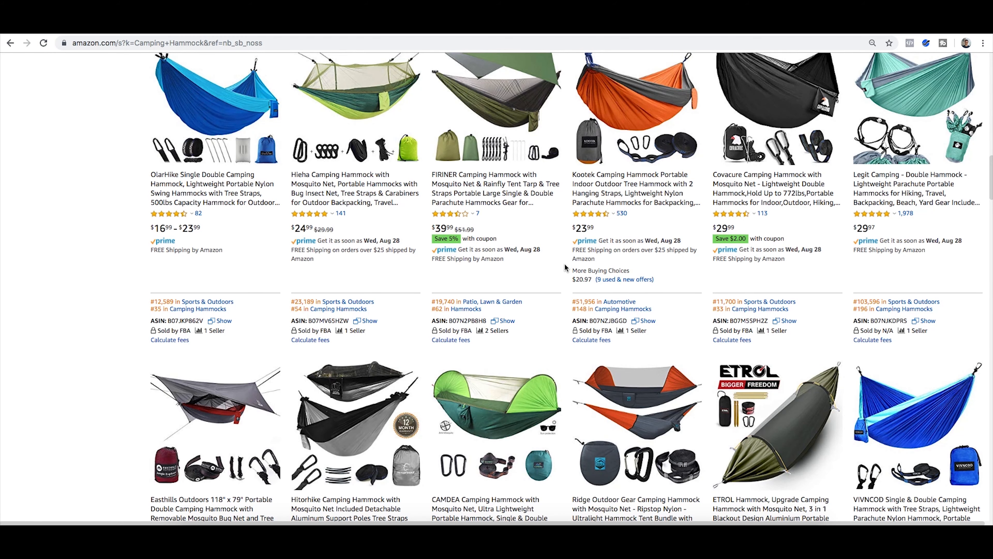
scroll(565, 264, "up", 10)
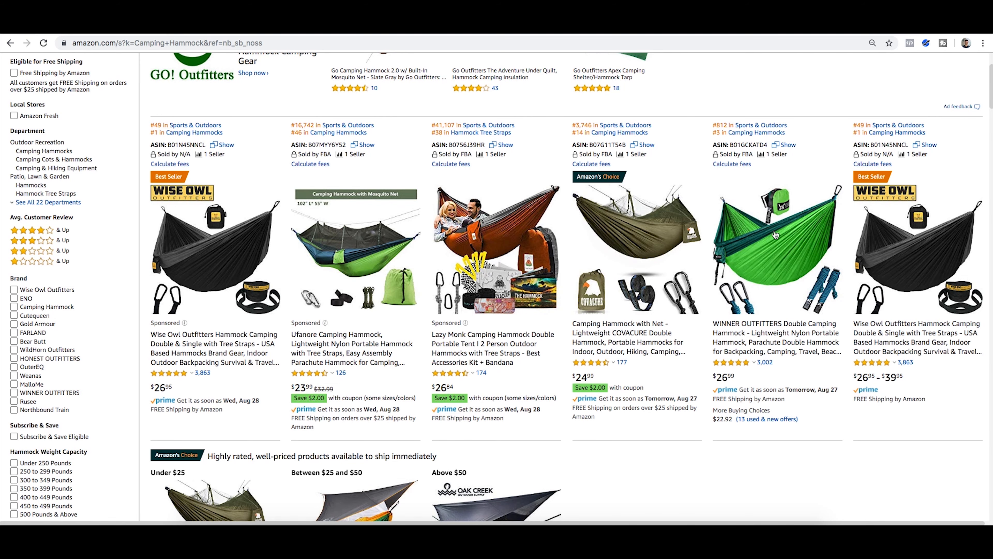
scroll(626, 215, "down", 1)
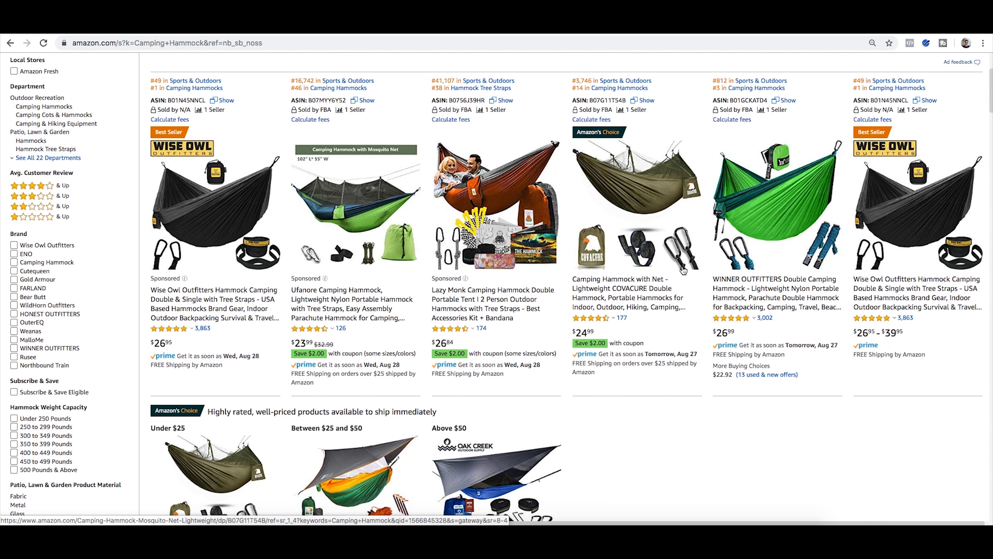
Step: Examine the category sales ranks and review counts of the hammock listings across the upper and lower result rows
scroll(683, 270, "down", 17)
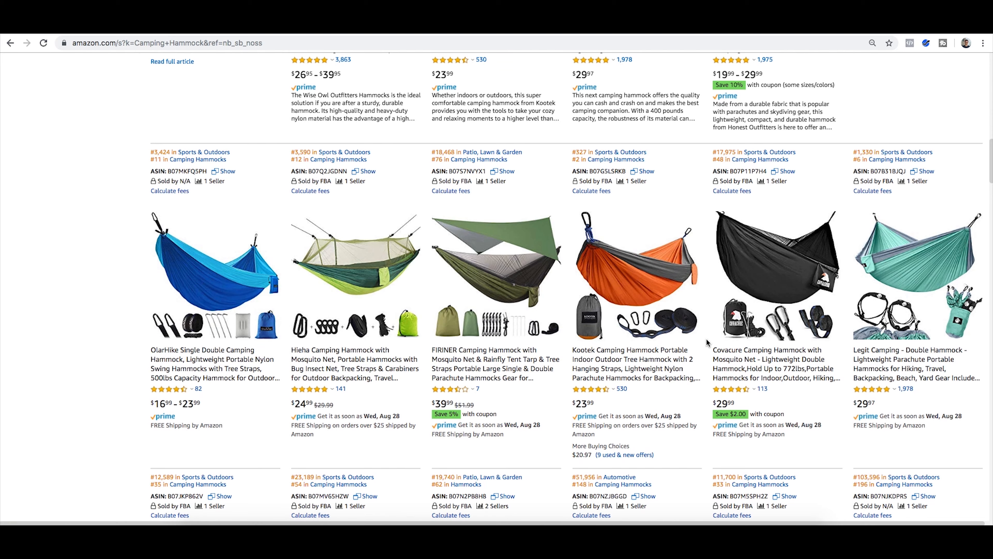
scroll(706, 342, "up", 15)
scroll(706, 343, "down", 3)
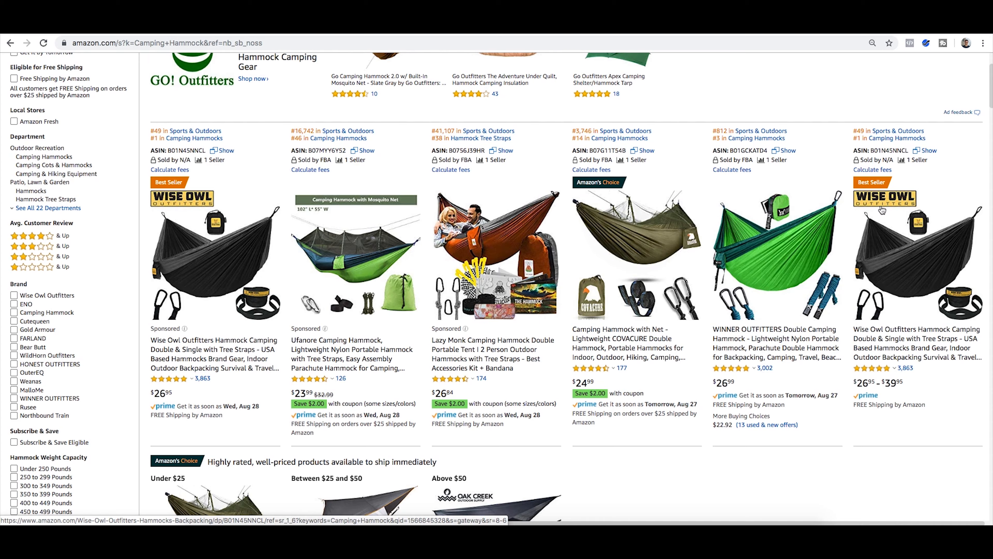
scroll(880, 211, "down", 20)
scroll(882, 210, "down", 5)
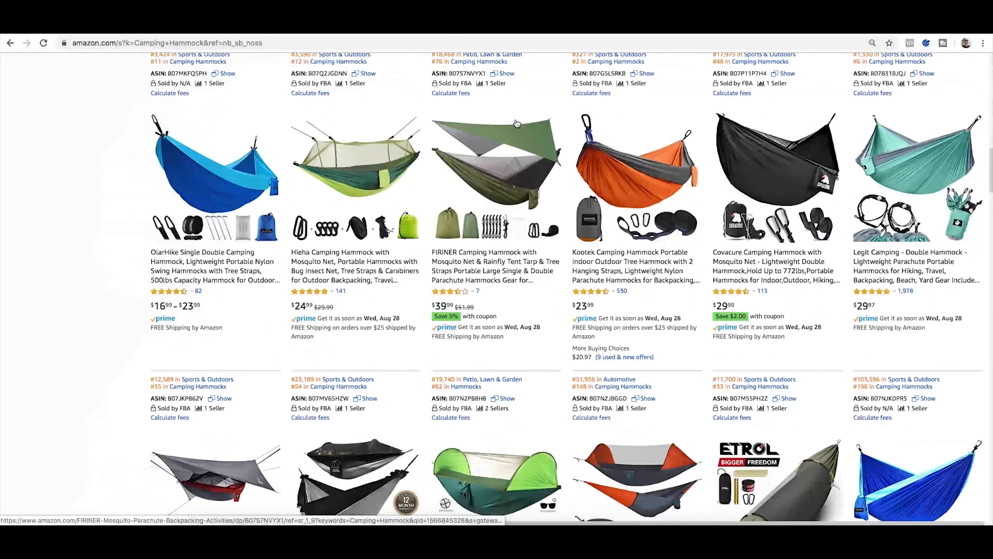
scroll(707, 242, "down", 1)
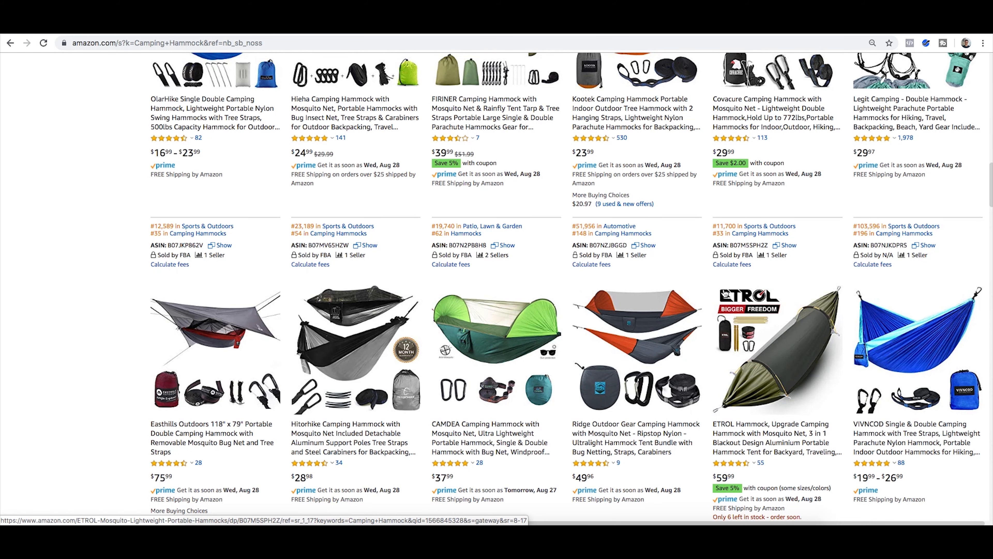
scroll(782, 306, "down", 1)
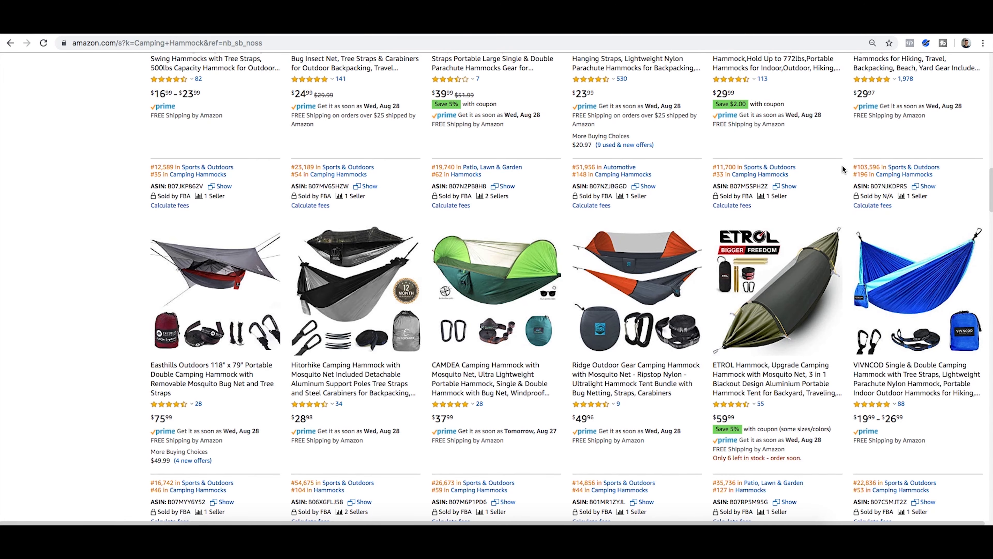
scroll(842, 168, "up", 15)
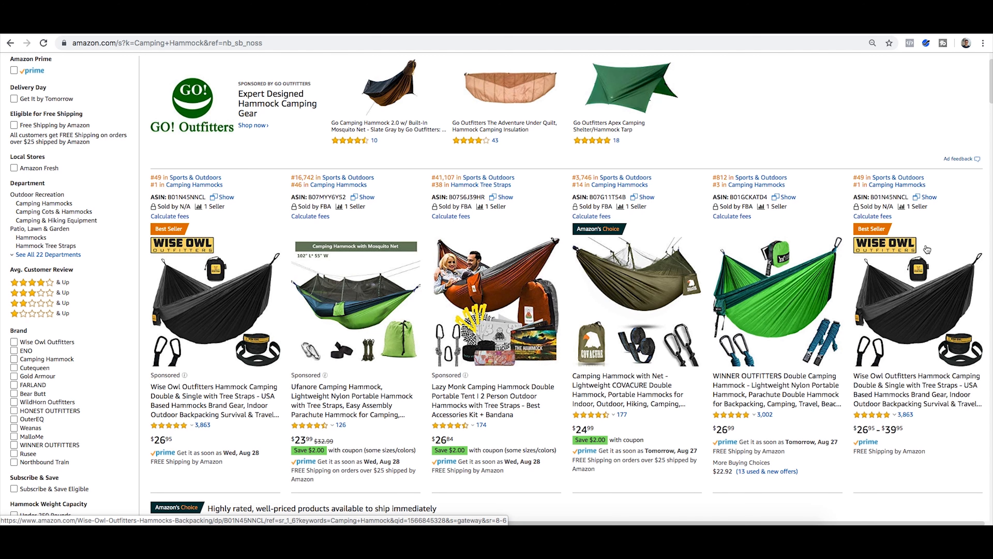
Step: Compare the prices of the Wise Owl Outfitters best seller with those of the other hammocks in the search results
scroll(927, 250, "down", 1)
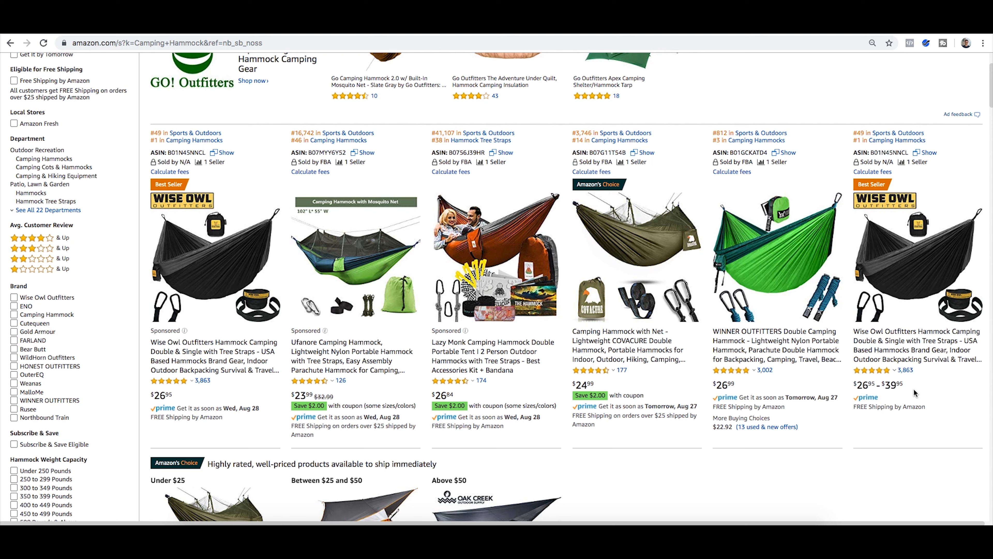
mouse_move(894, 372)
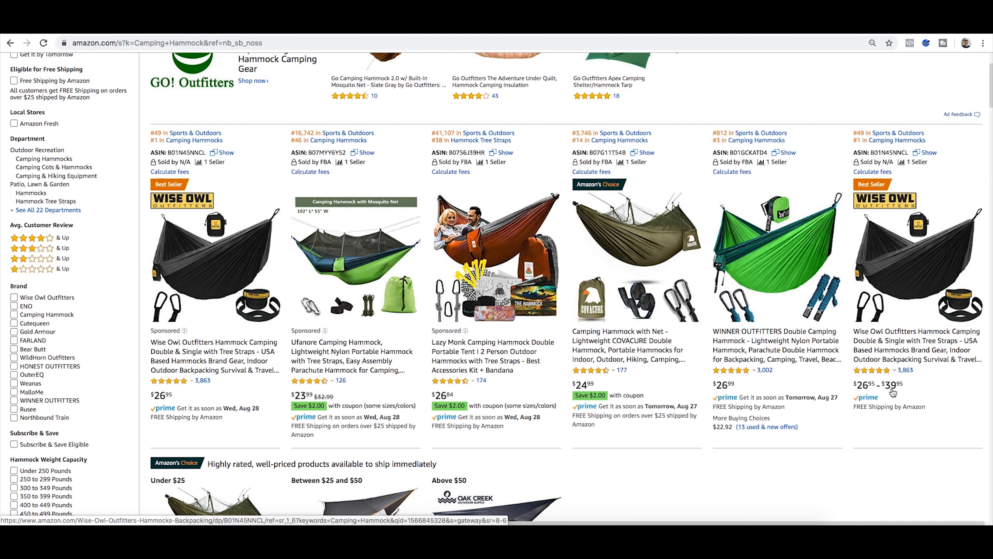
scroll(893, 392, "down", 1)
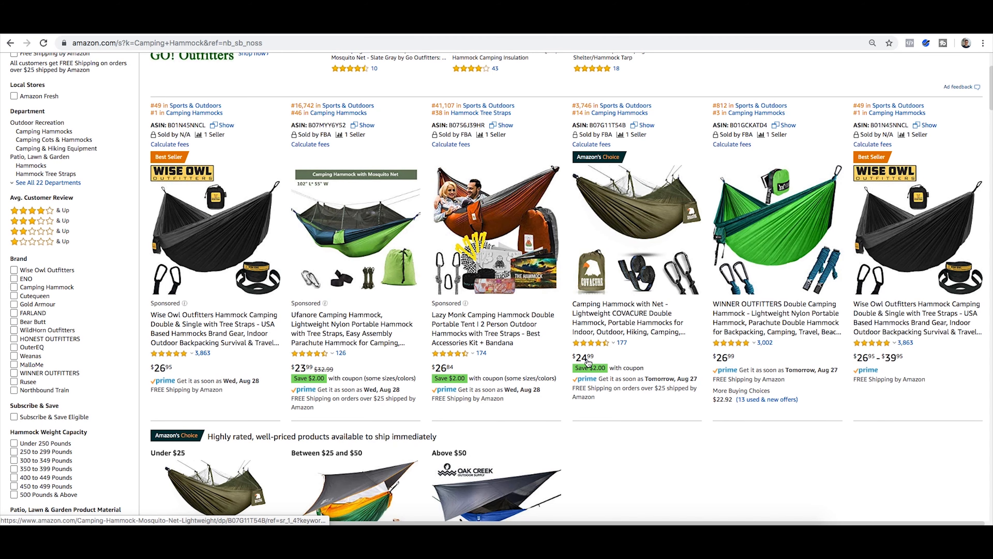
scroll(697, 370, "down", 10)
scroll(698, 375, "down", 9)
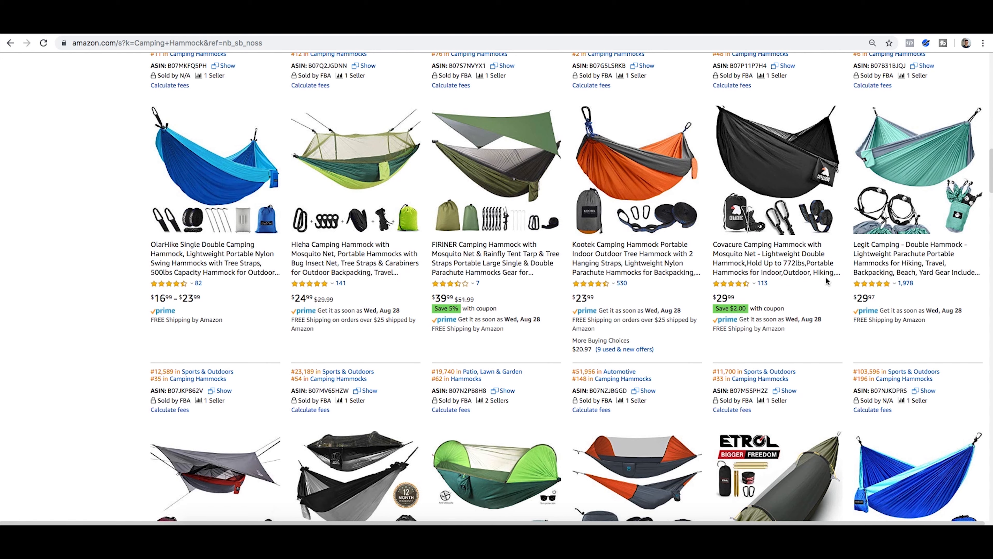
scroll(749, 299, "down", 5)
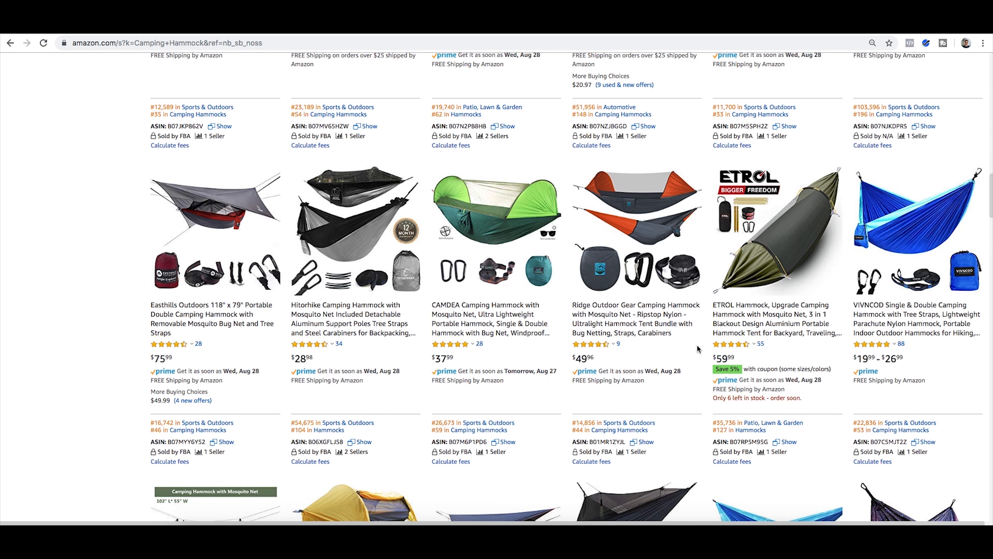
scroll(706, 303, "up", 15)
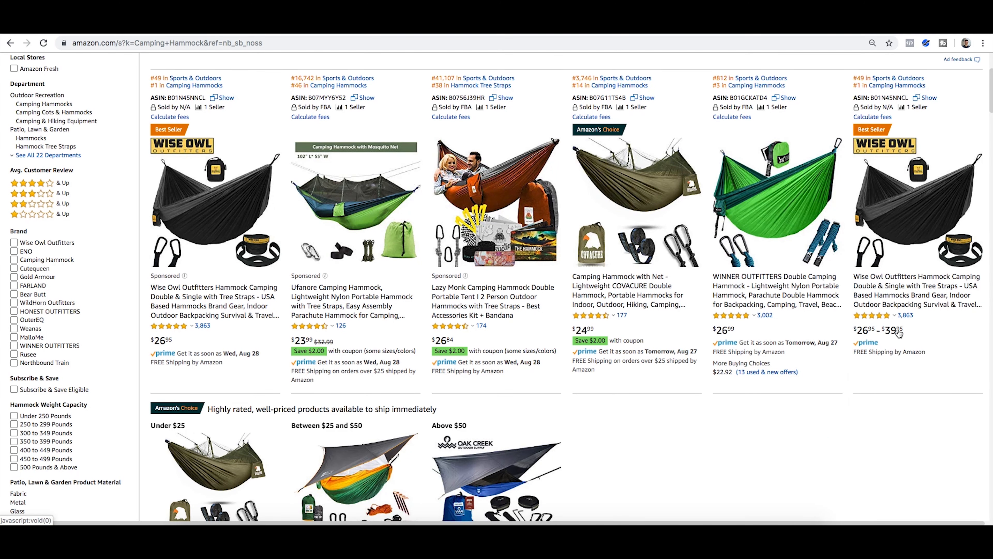
Step: Open the best-selling Wise Owl Outfitters hammock listing and view its second gallery image with the feature callouts
left_click(867, 332)
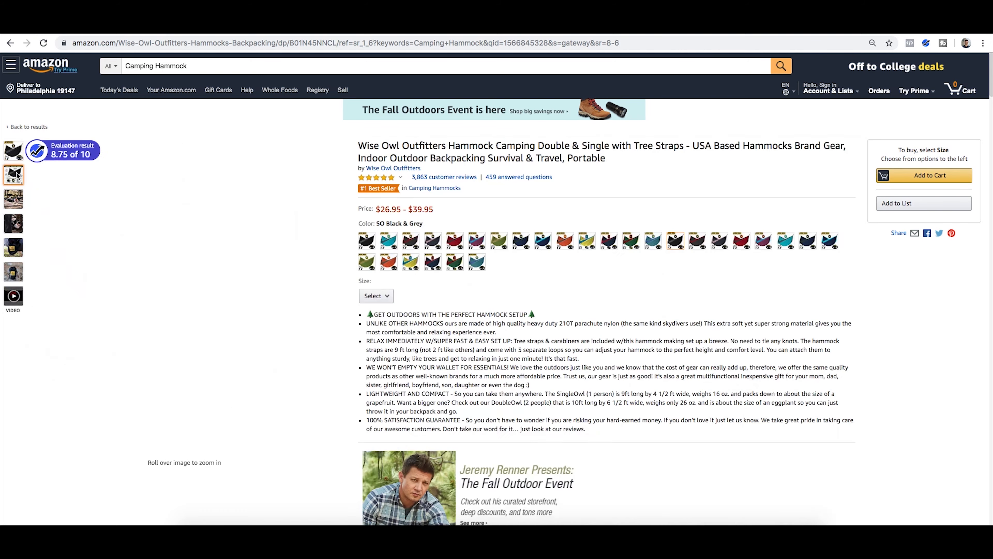
mouse_move(13, 175)
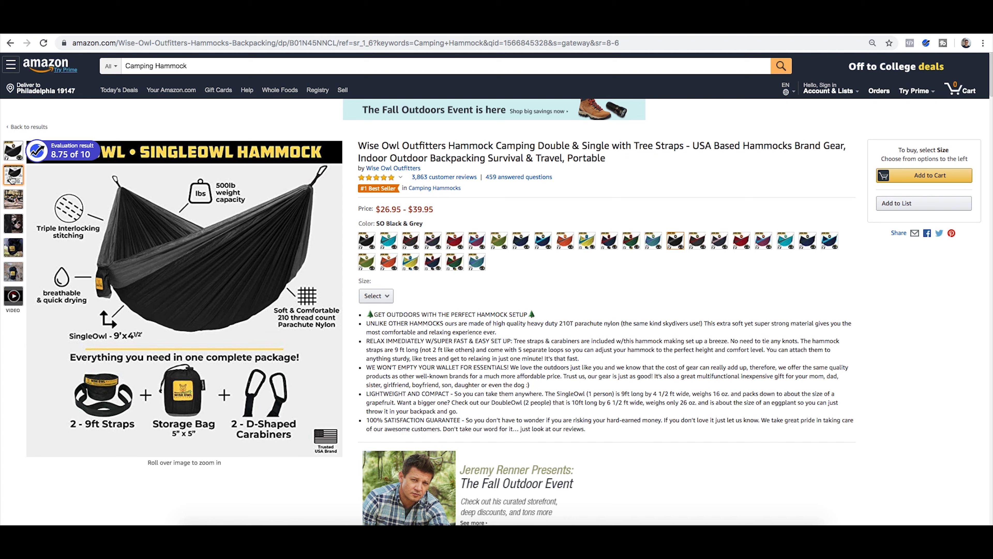
Step: Browse the remaining gallery media of the Wise Owl listing, play the product video, and close the player
left_click(13, 199)
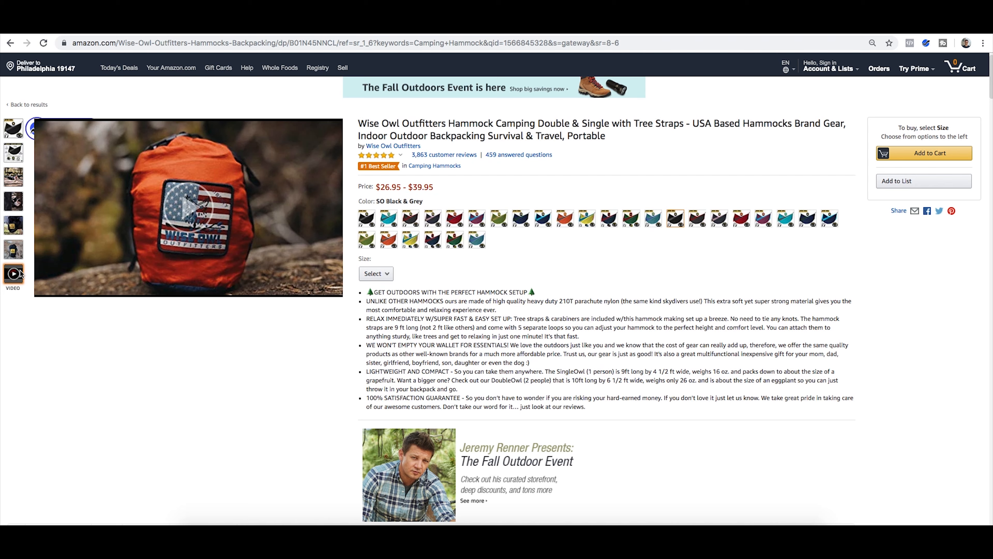
left_click(191, 213)
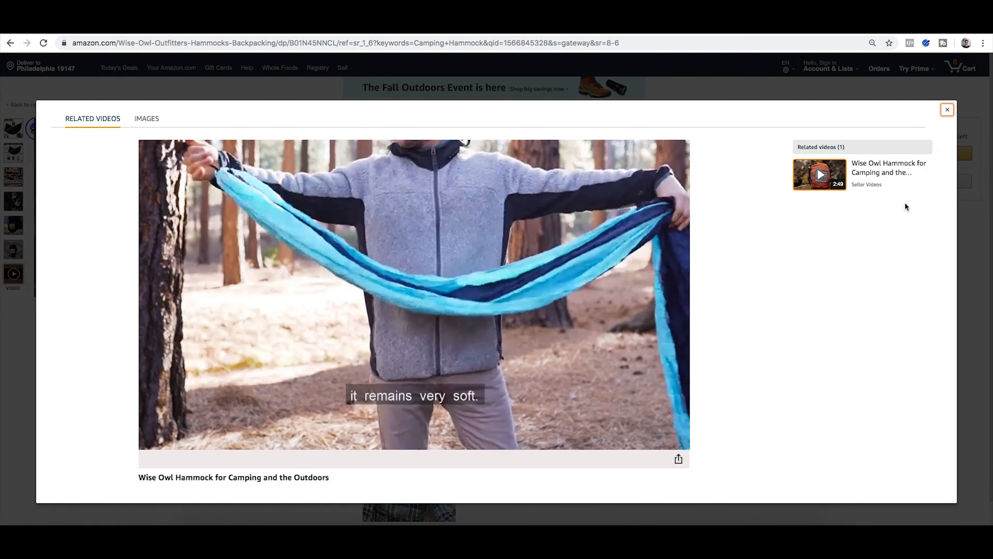
left_click(947, 112)
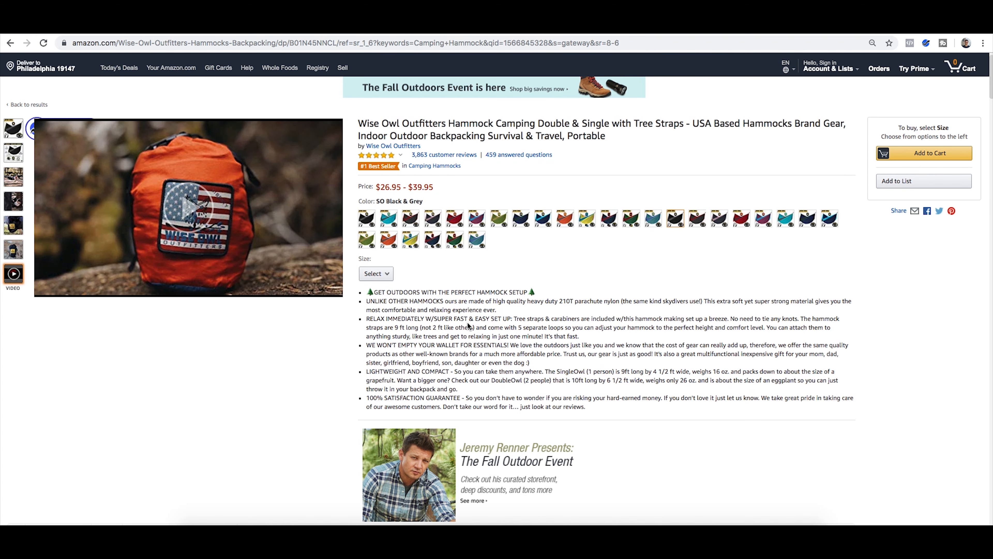
Step: Read the listing's bullet points, highlighting the headings "RELAX IMMEDIATELY W/SUPER FAST & EASY SET UP" and "LIGHTWEIGHT AND COMPACT"
scroll(467, 322, "down", 1)
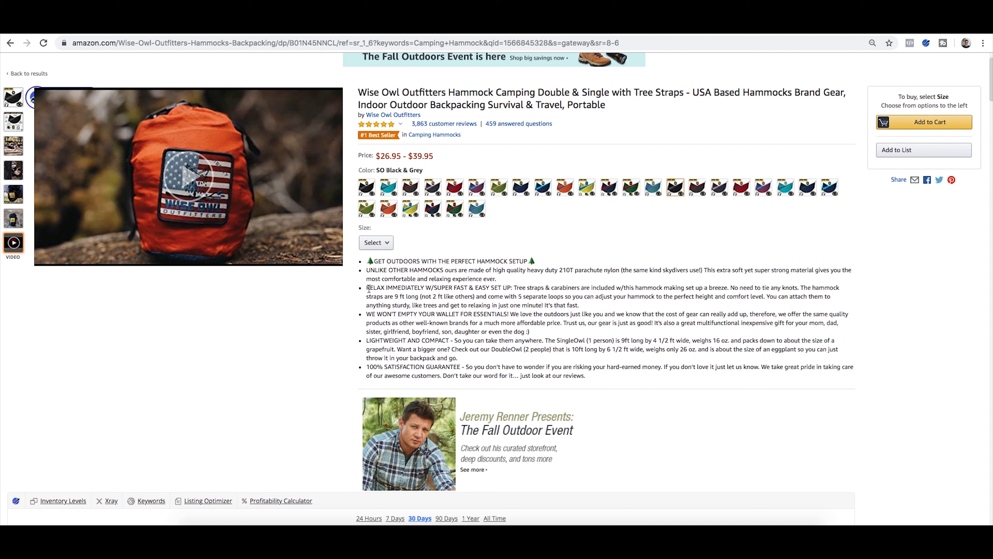
left_click_drag(368, 289, 513, 288)
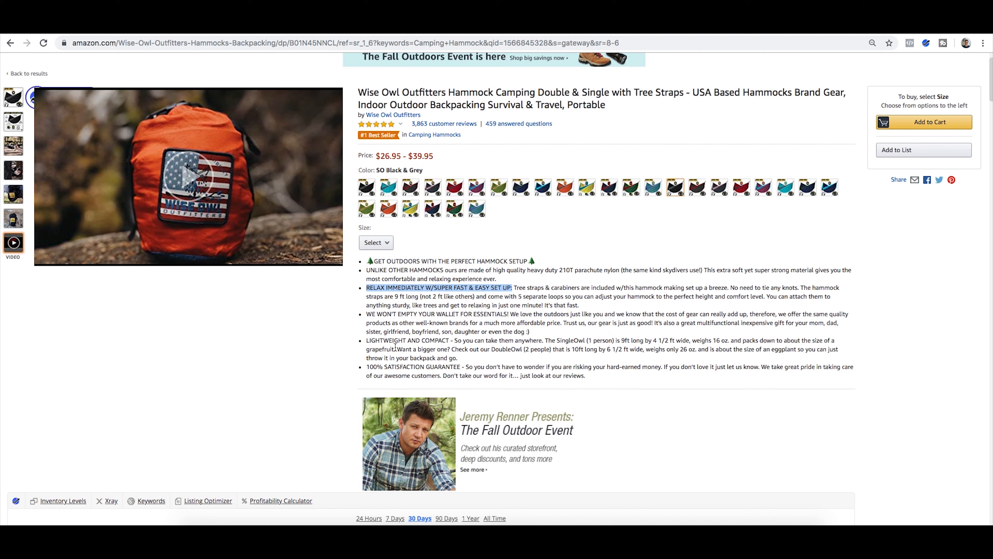
left_click_drag(450, 340, 367, 339)
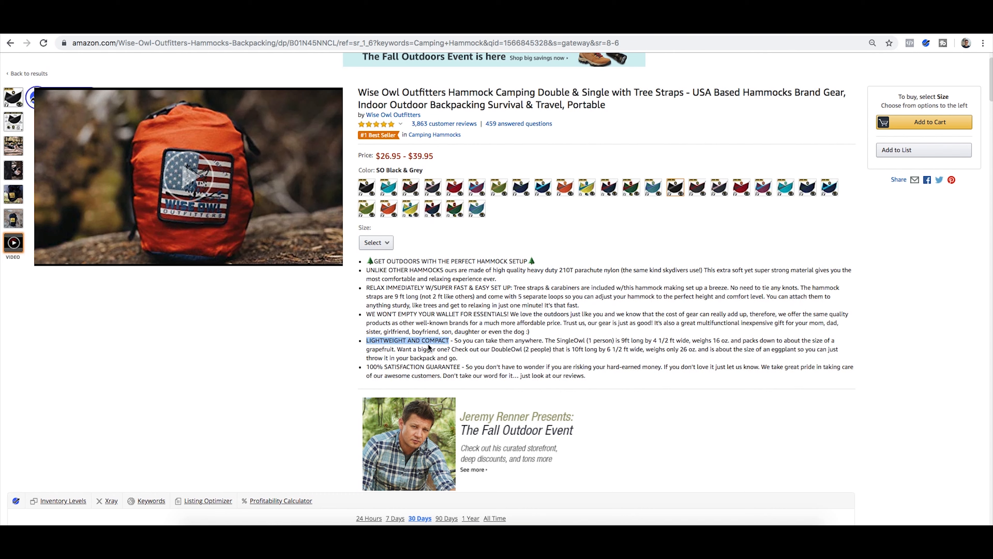
Step: Examine the Helium 10 price and sales rank history over 1 Year and the revenue calculator below it
scroll(429, 346, "down", 5)
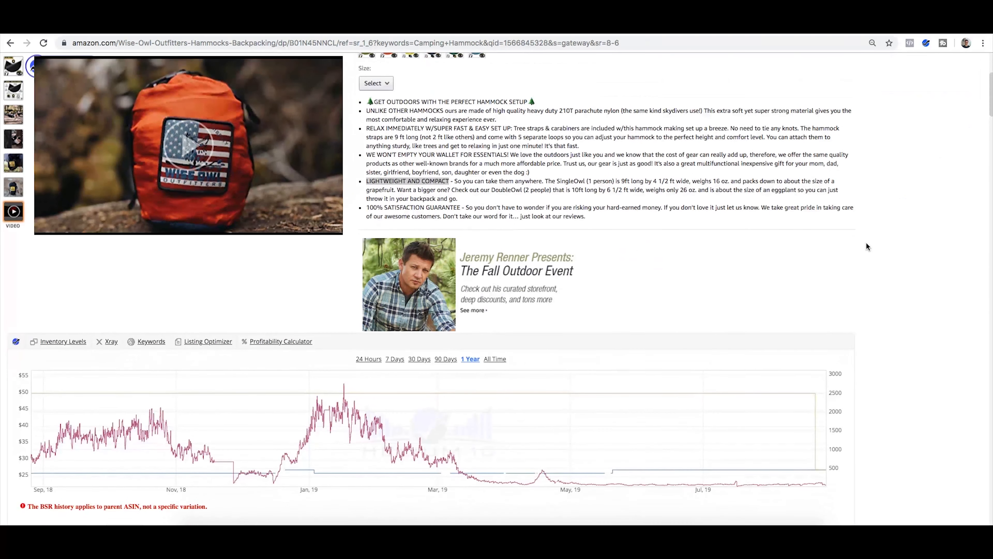
scroll(703, 221, "down", 1)
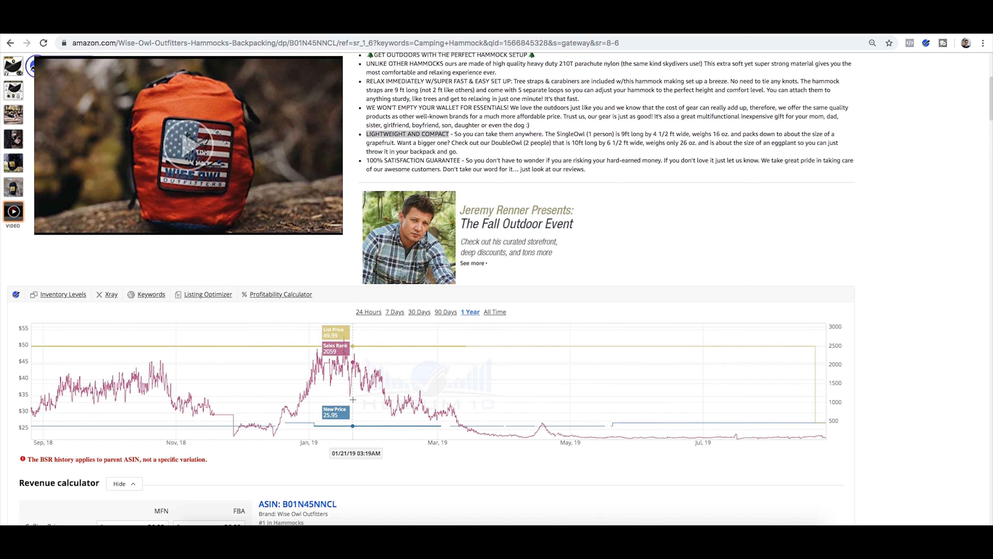
scroll(663, 295, "down", 9)
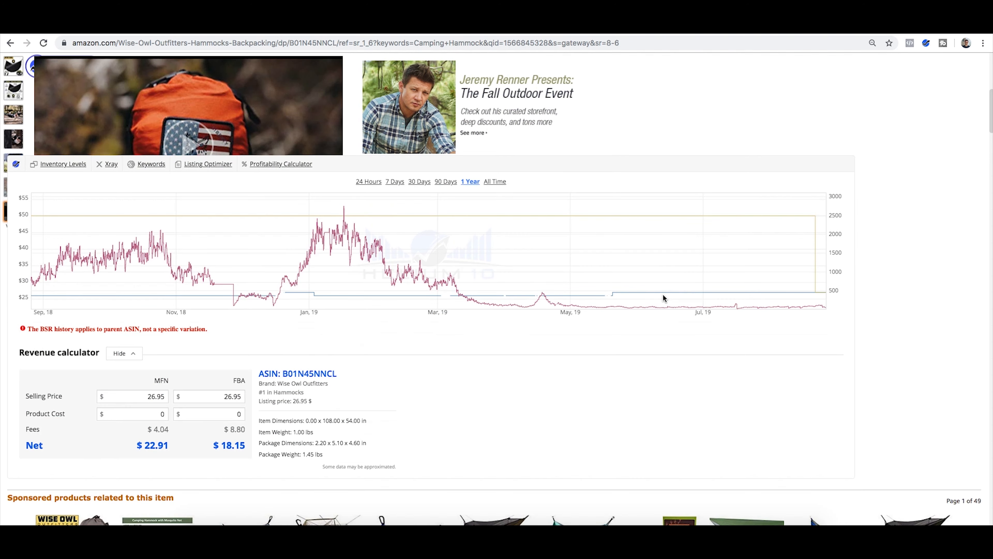
Step: Review the products customers bought after viewing this hammock and those they also viewed
scroll(663, 297, "down", 8)
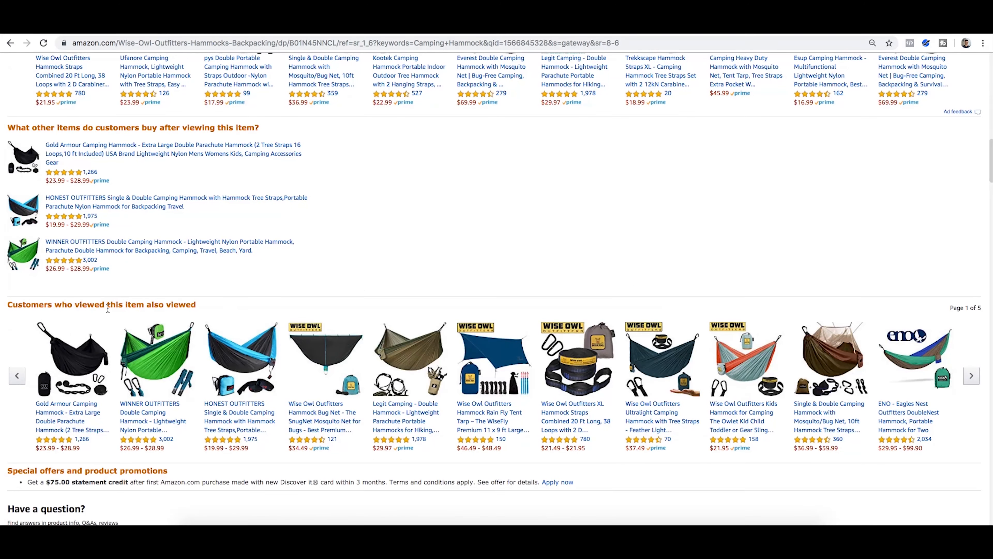
scroll(471, 254, "down", 2)
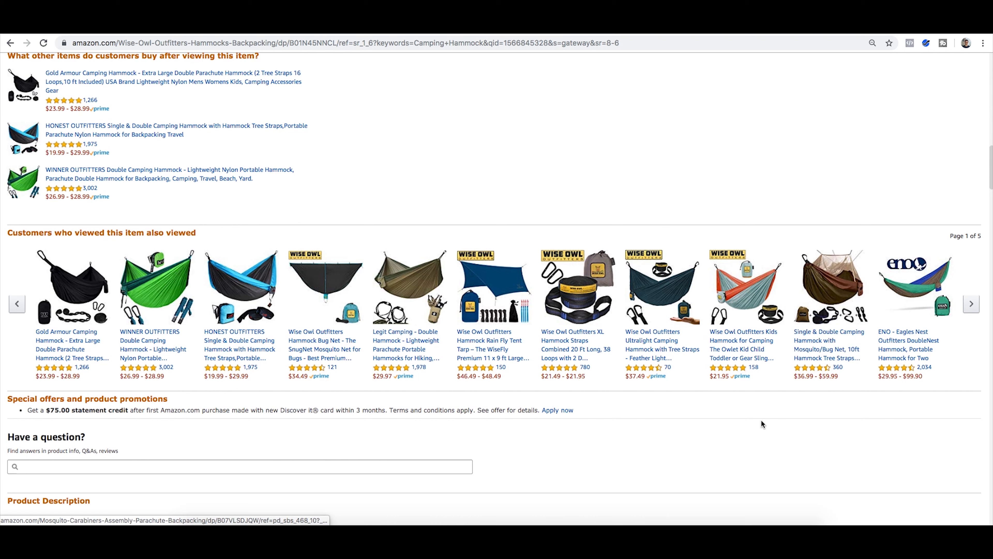
Step: Read the brand story under "We are Wise Owl Outfitters" in the listing's Product Description
scroll(761, 424, "down", 9)
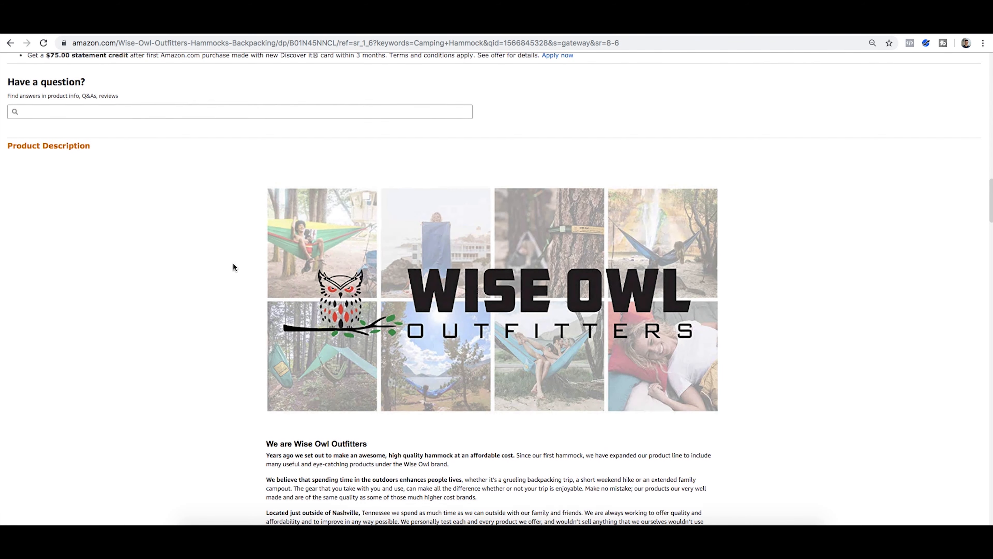
scroll(233, 262, "down", 2)
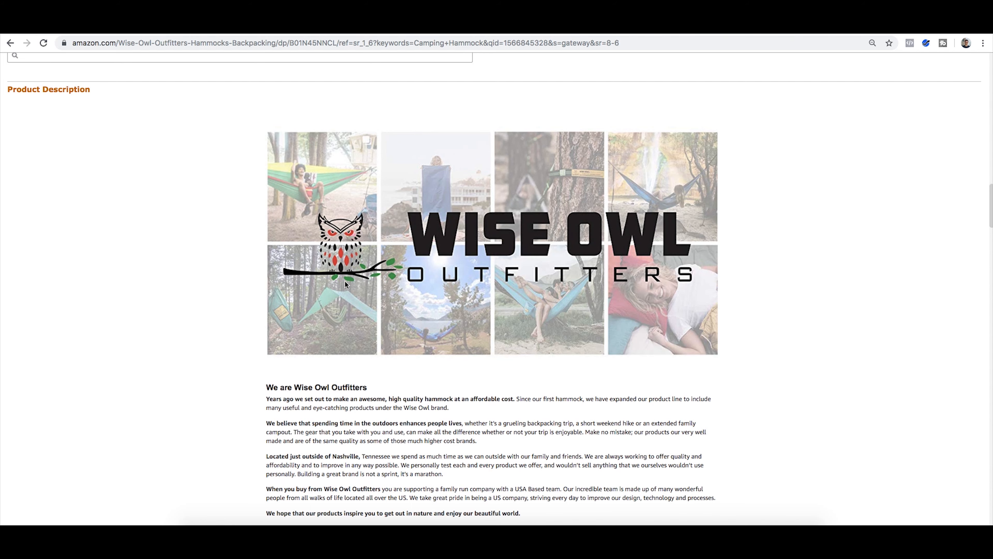
scroll(226, 333, "down", 5)
scroll(226, 332, "down", 1)
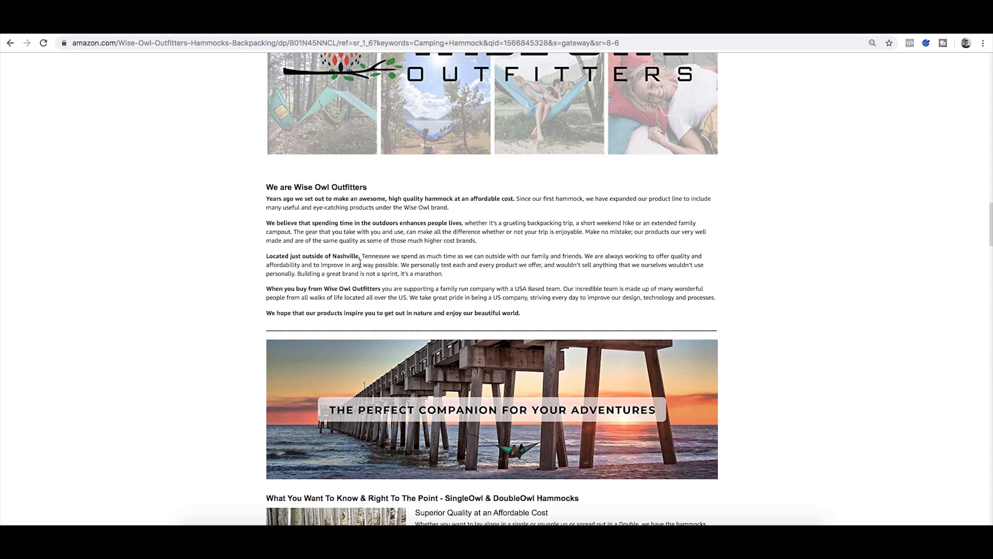
Step: Review the hammock features and brand sections of the Product Description, highlighting the heading "USA Based Brand for Superior Support and Care"
scroll(259, 274, "down", 9)
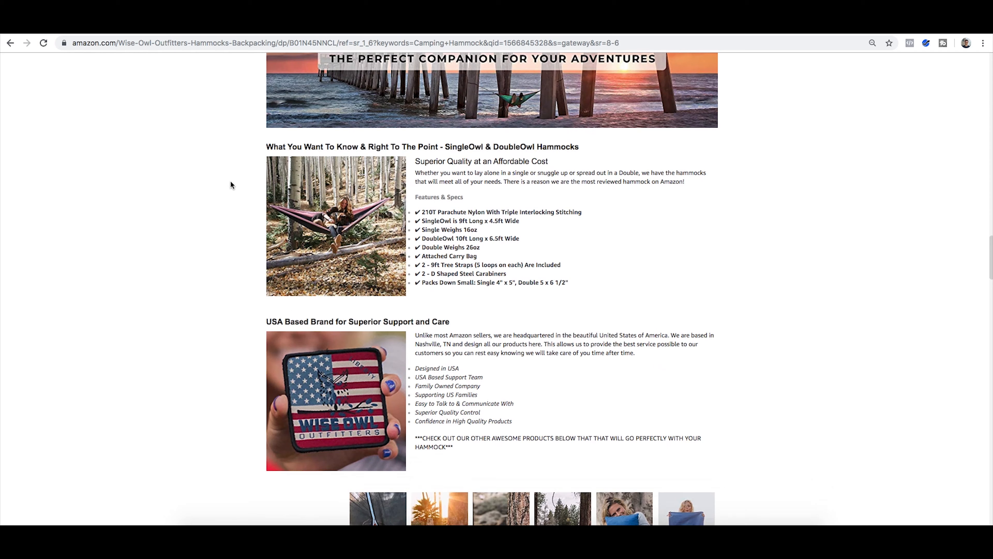
left_click_drag(267, 320, 407, 328)
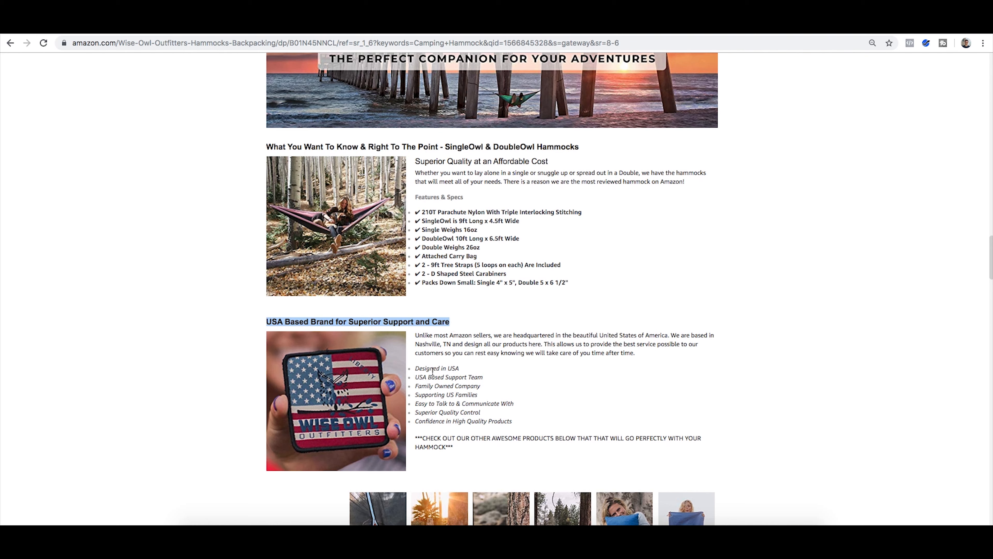
left_click(494, 400)
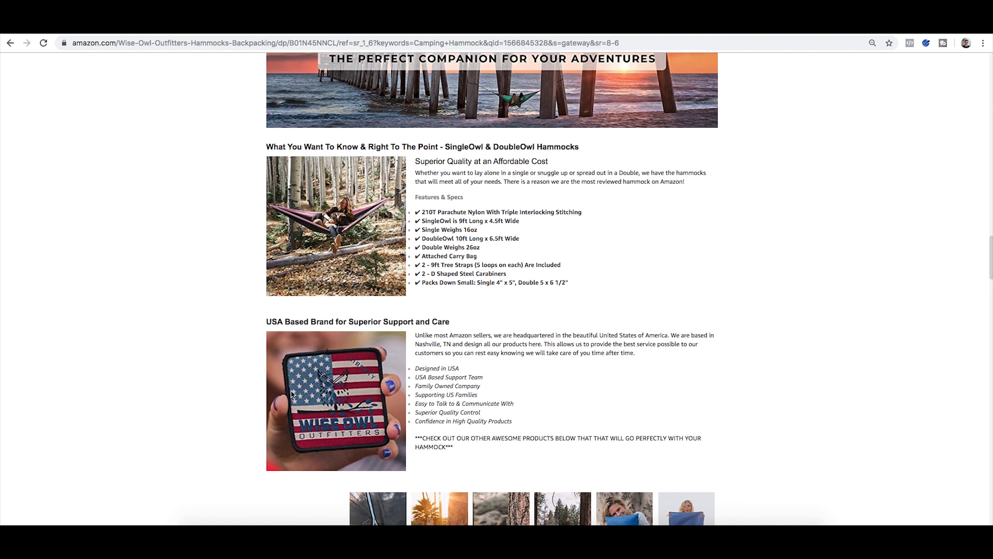
scroll(198, 353, "down", 3)
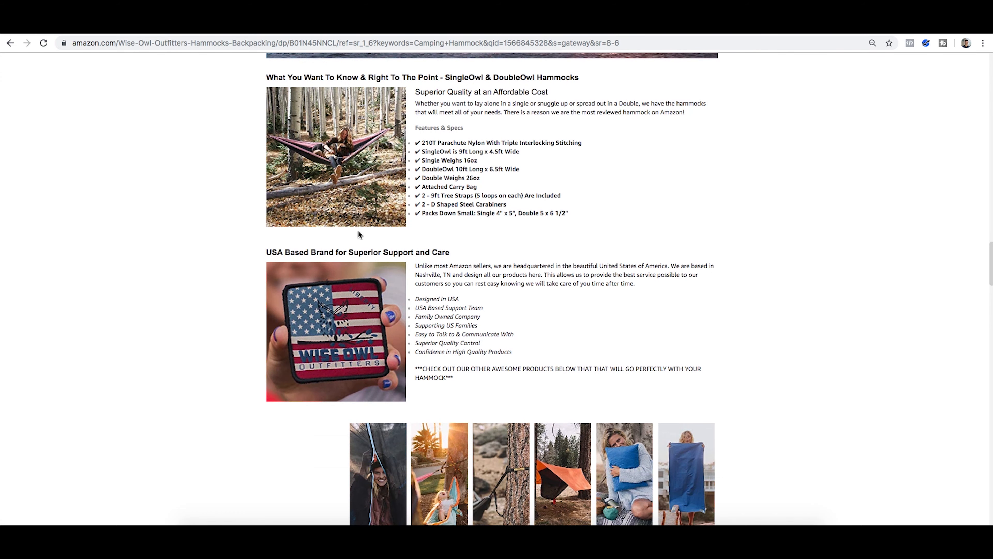